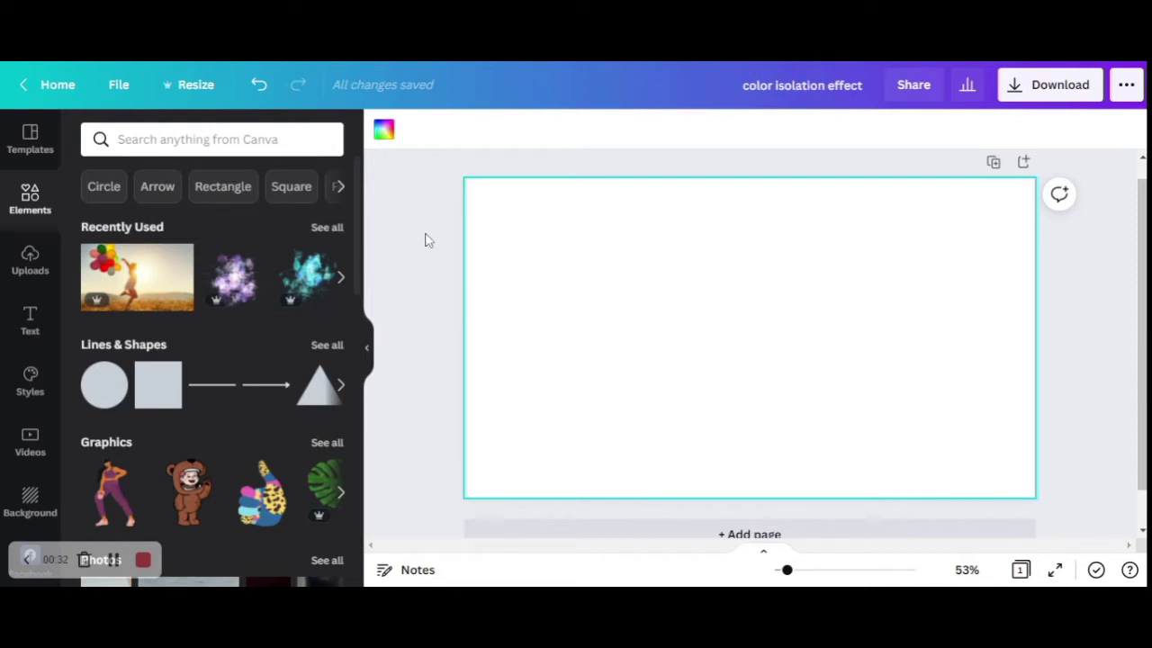
Step: Add the balloon photo from Recently Used in Elements to the blank page
click(144, 279)
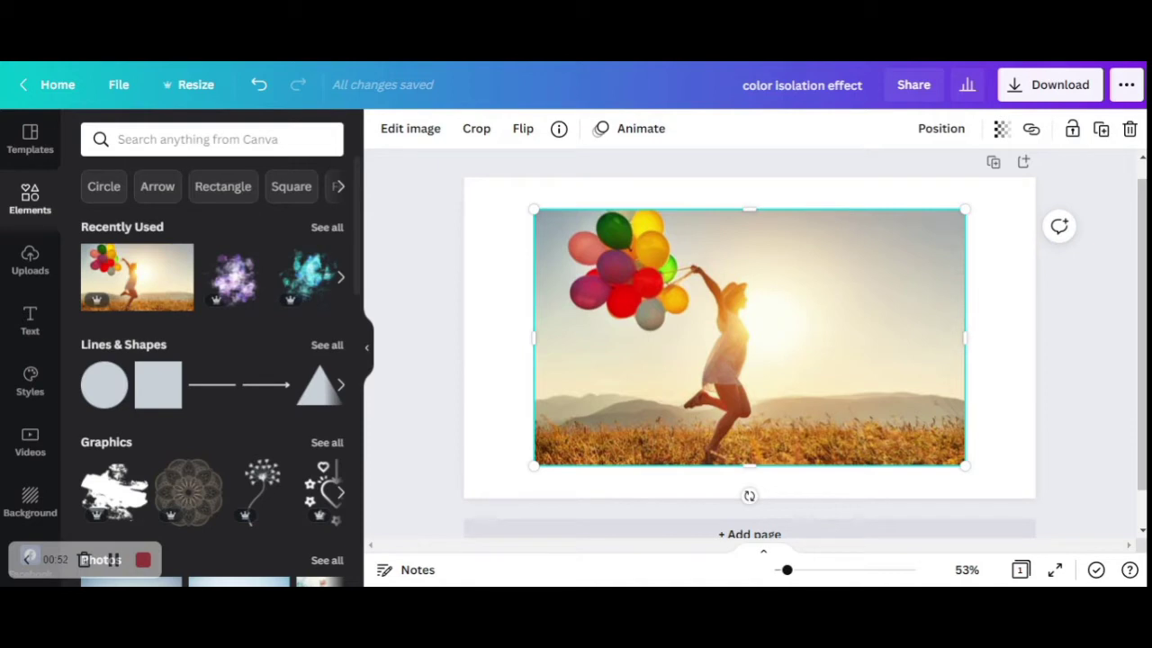
Step: Copy and paste the balloon photo, moving the duplicate down and right of the original
right_click(669, 284)
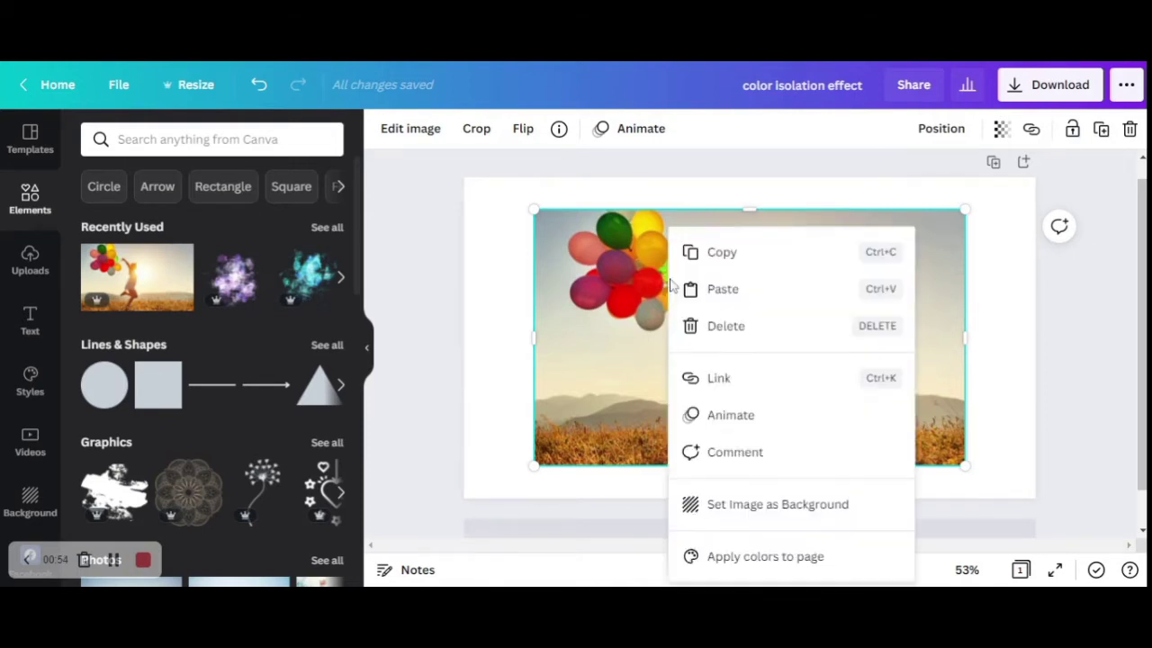
click(729, 254)
right_click(731, 310)
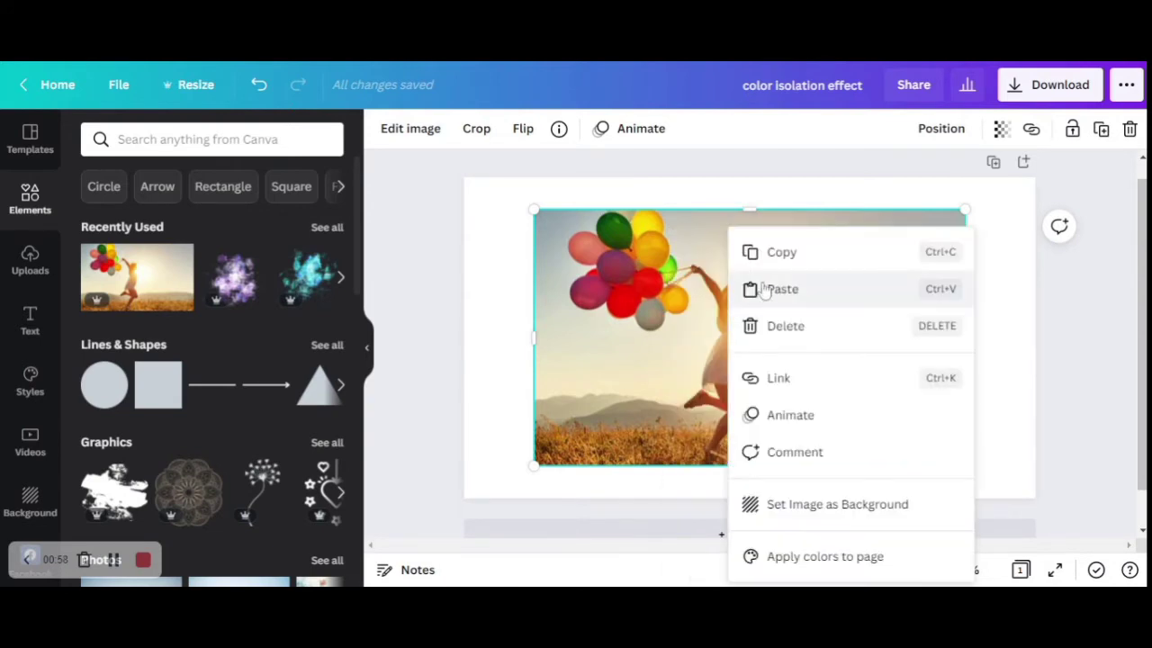
click(769, 290)
drag(731, 315, 862, 342)
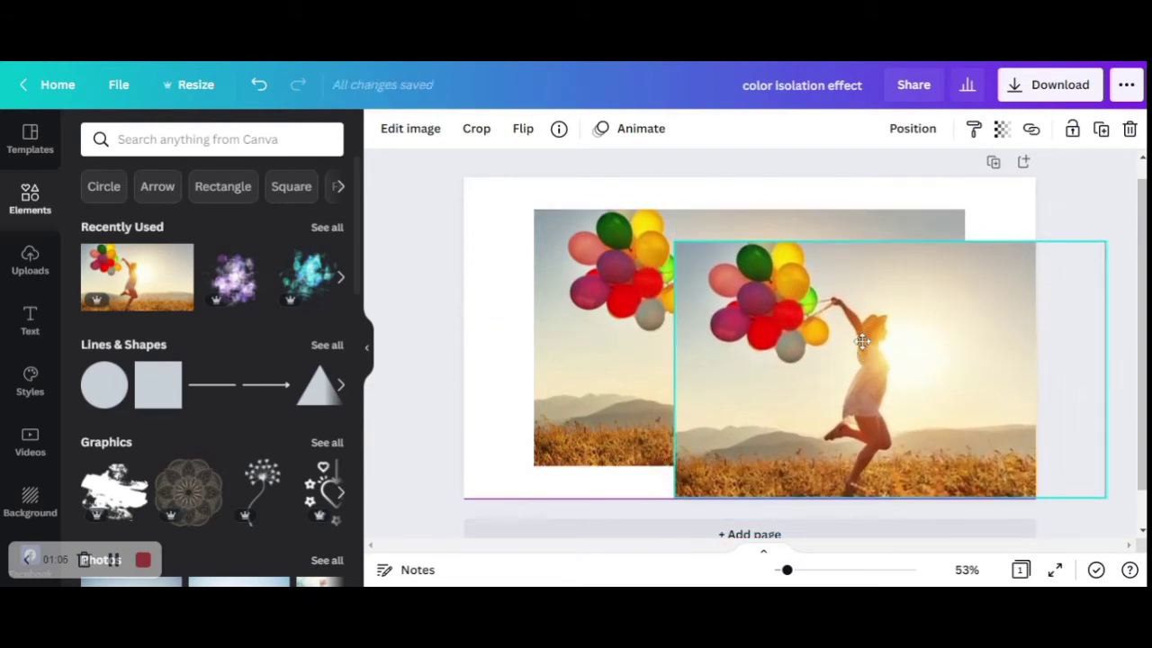
click(607, 291)
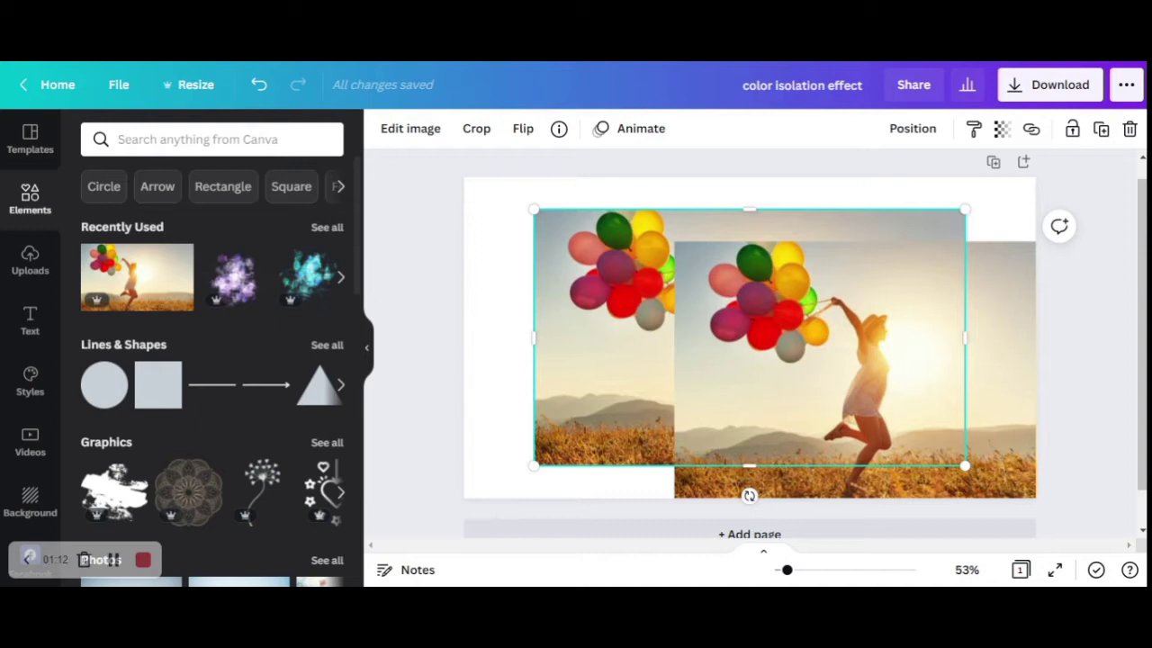
Step: Nudge the back photo slightly left and set its Saturation to -100
click(515, 339)
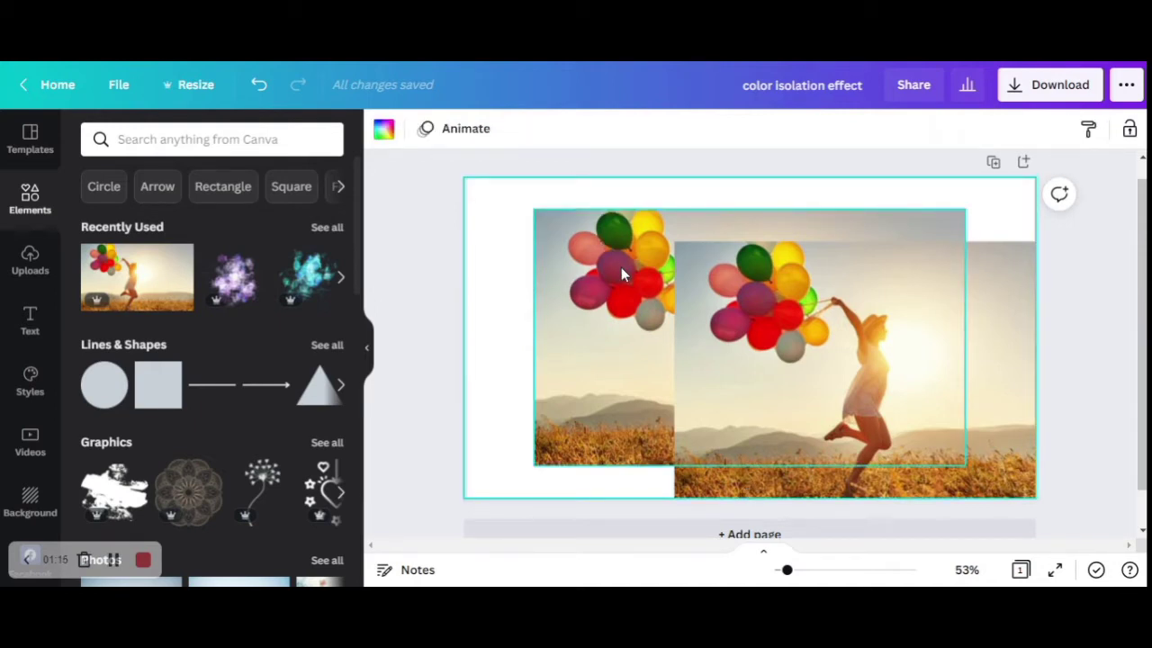
drag(621, 268, 598, 293)
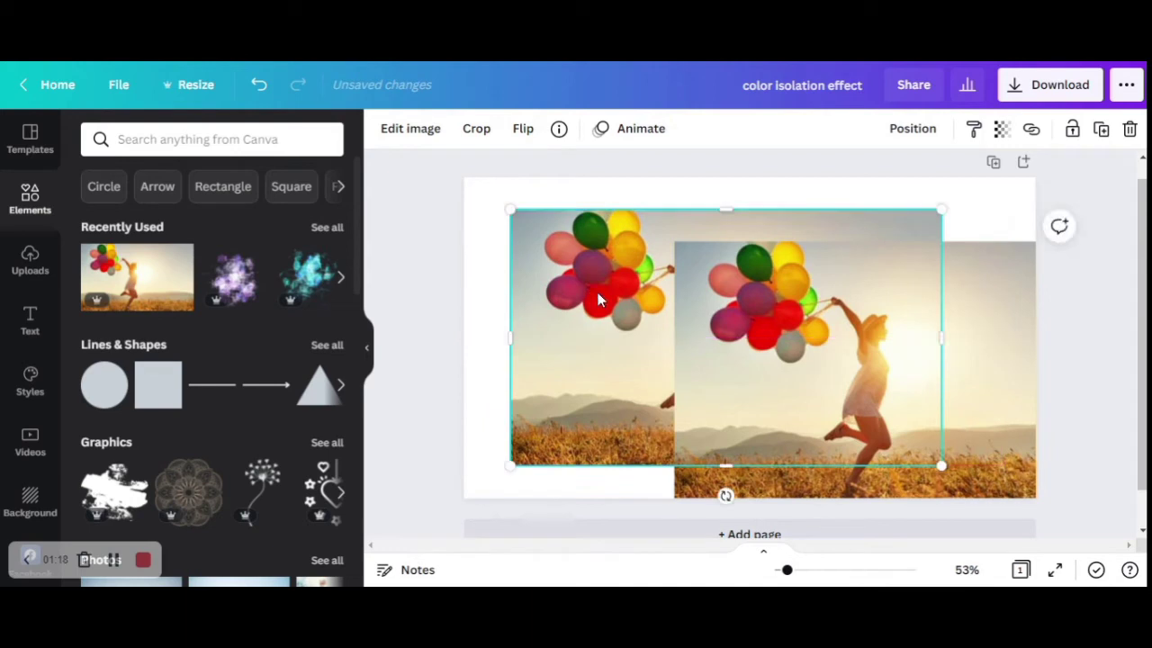
click(416, 135)
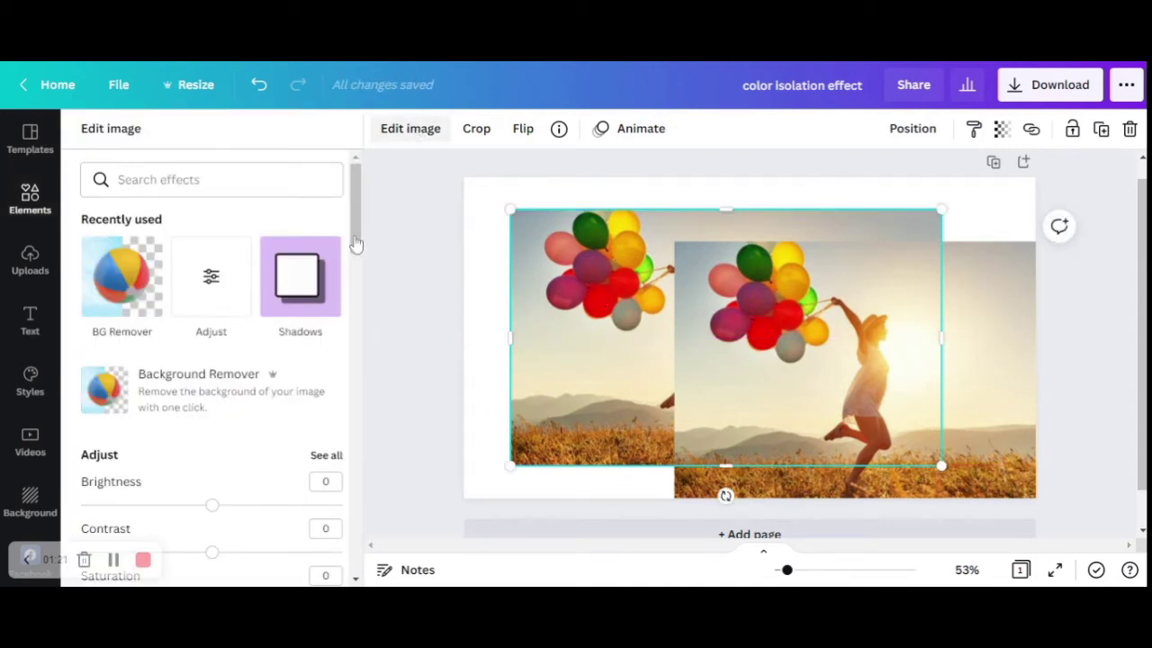
drag(356, 242, 355, 286)
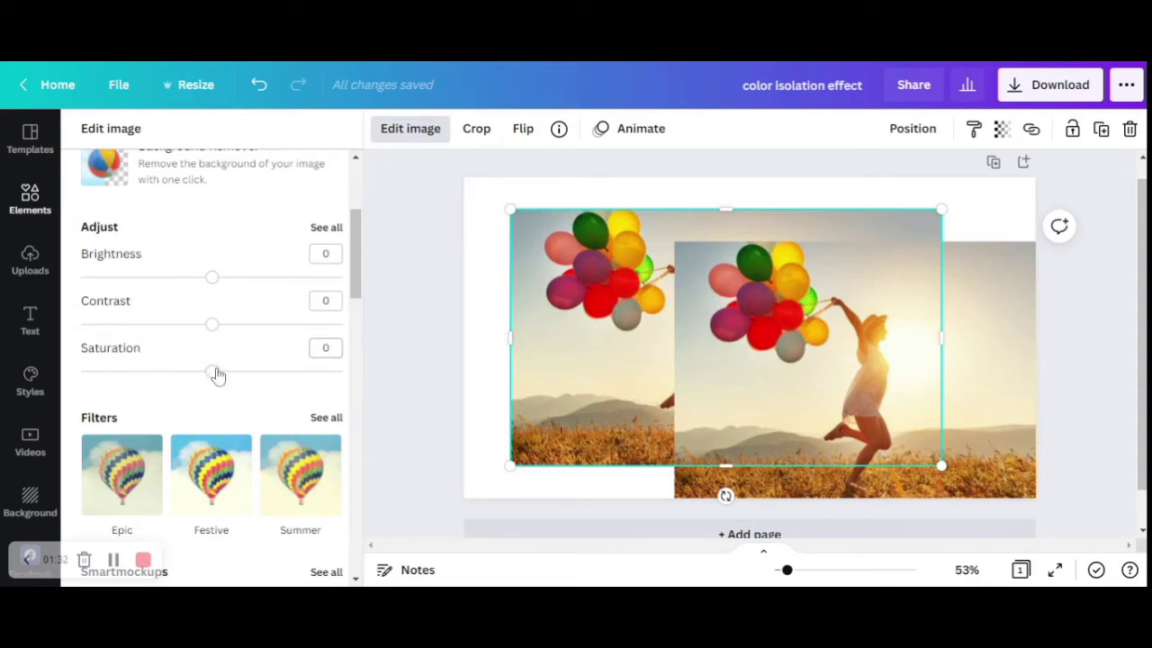
drag(216, 372, 78, 369)
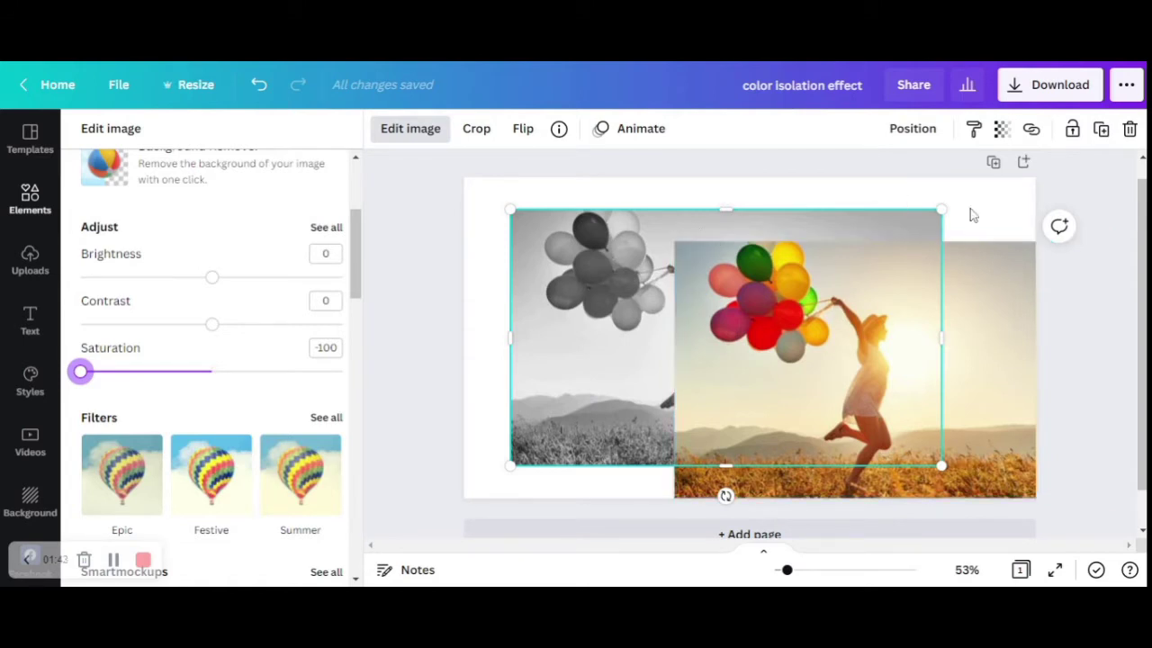
Step: Close Edit image and move the colour photo level over the black-and-white copy
key(Escape)
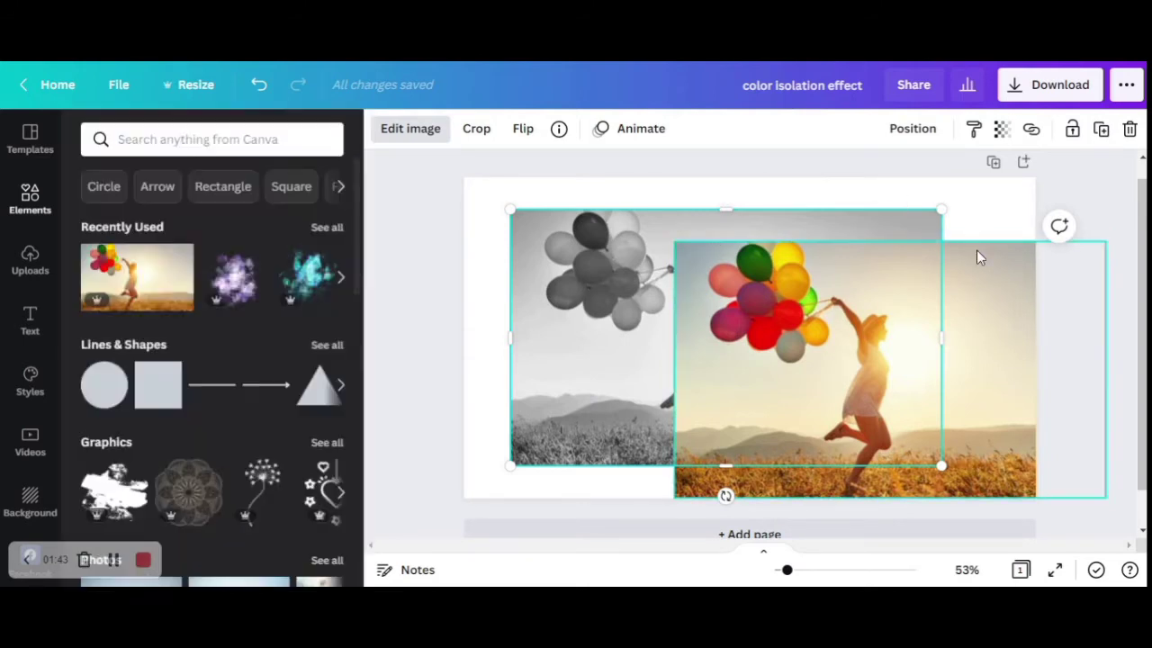
click(981, 314)
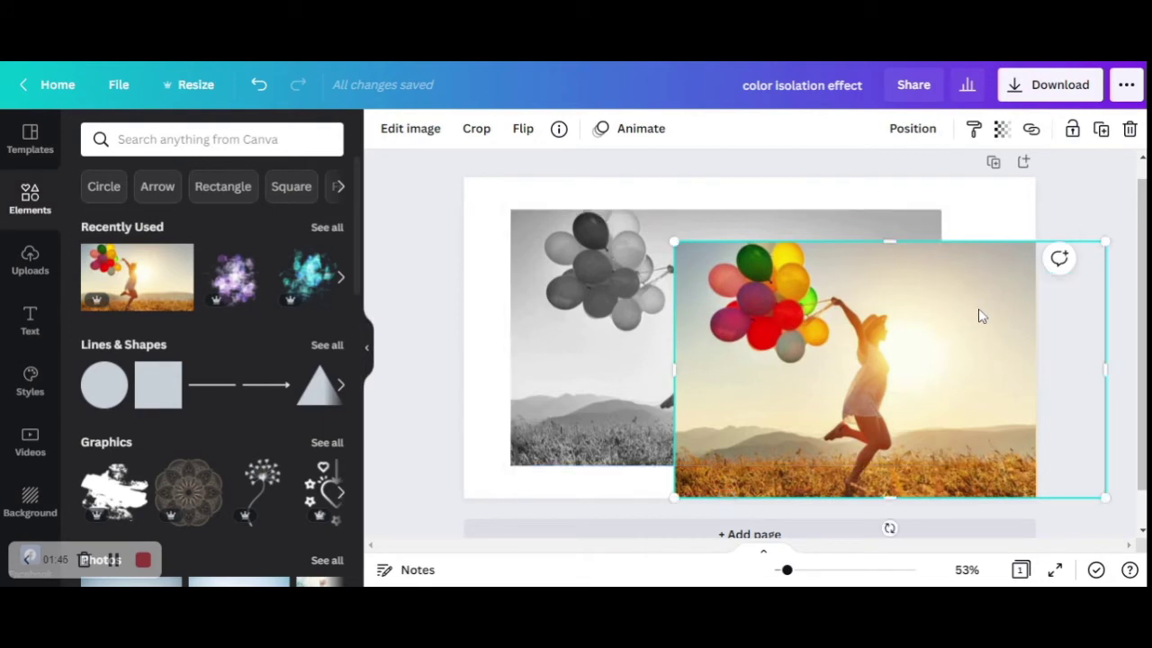
drag(948, 360, 828, 323)
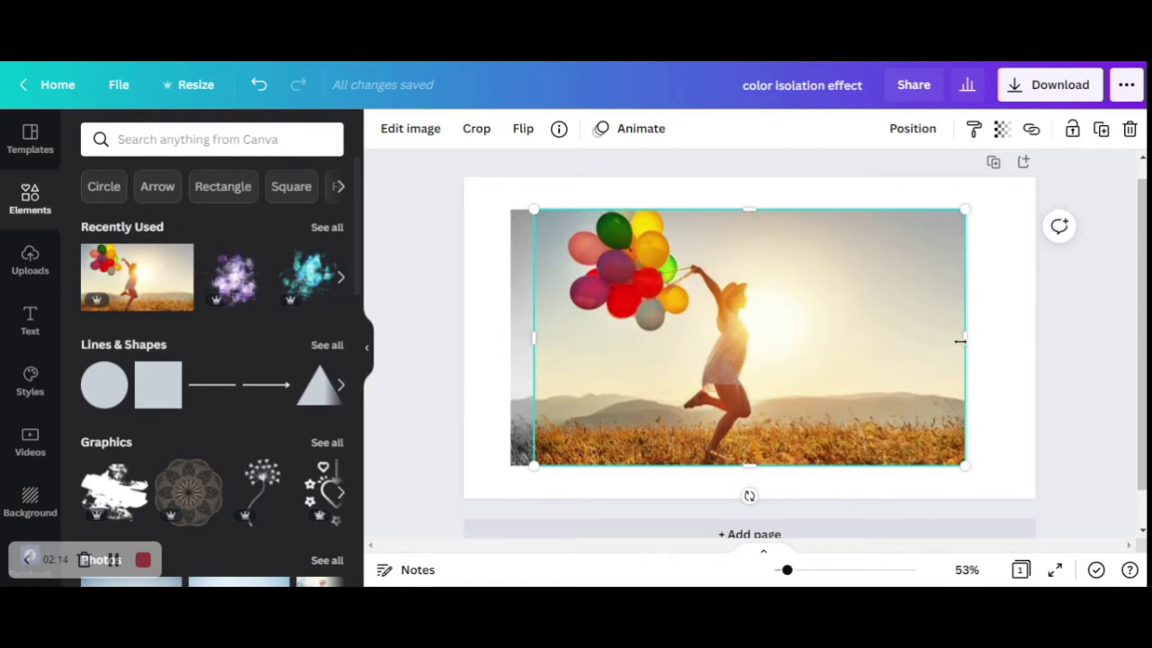
Step: Crop the colour photo's right, bottom and left edges in to the balloon cluster
drag(969, 339, 696, 335)
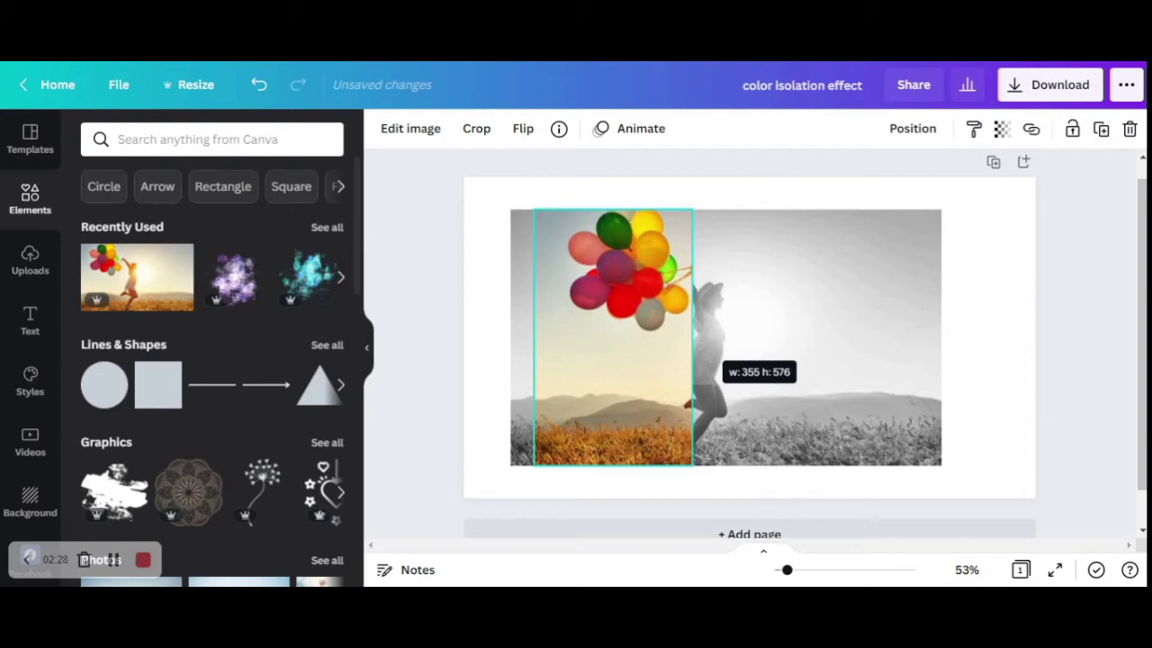
drag(695, 336, 696, 336)
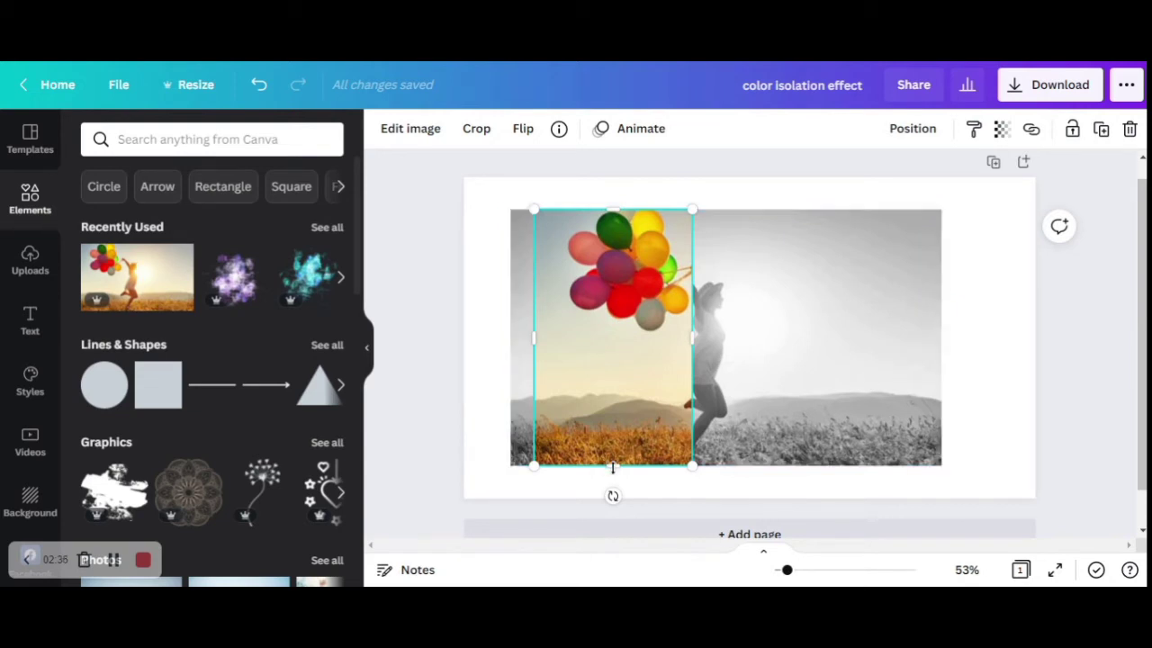
drag(612, 468, 617, 337)
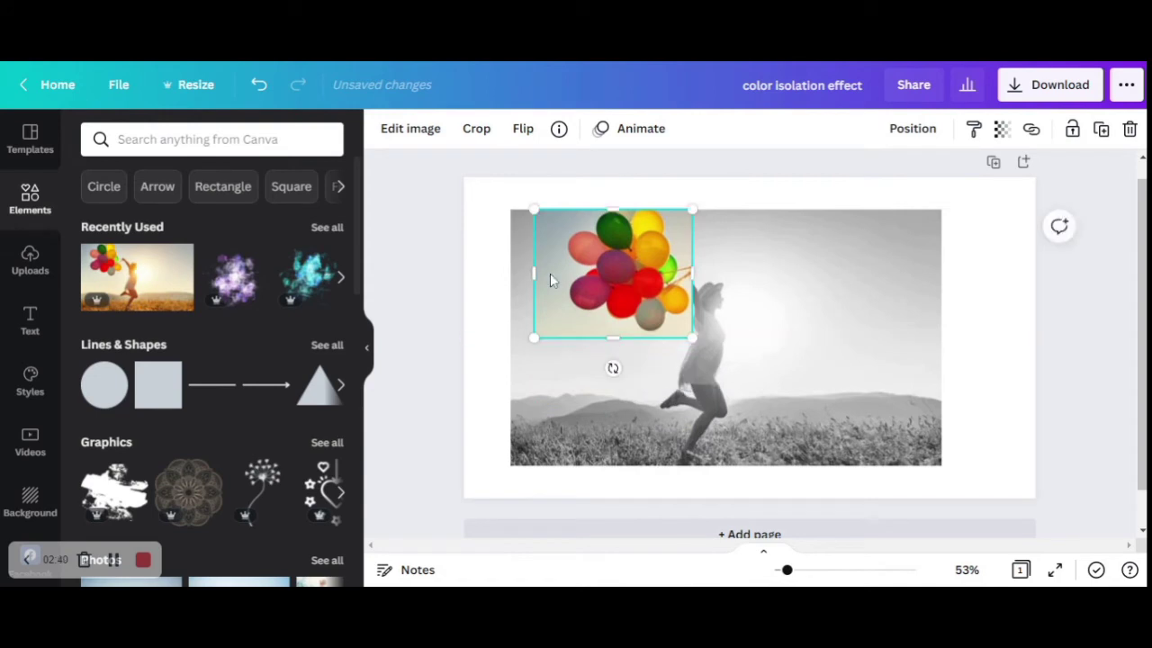
drag(534, 268, 560, 270)
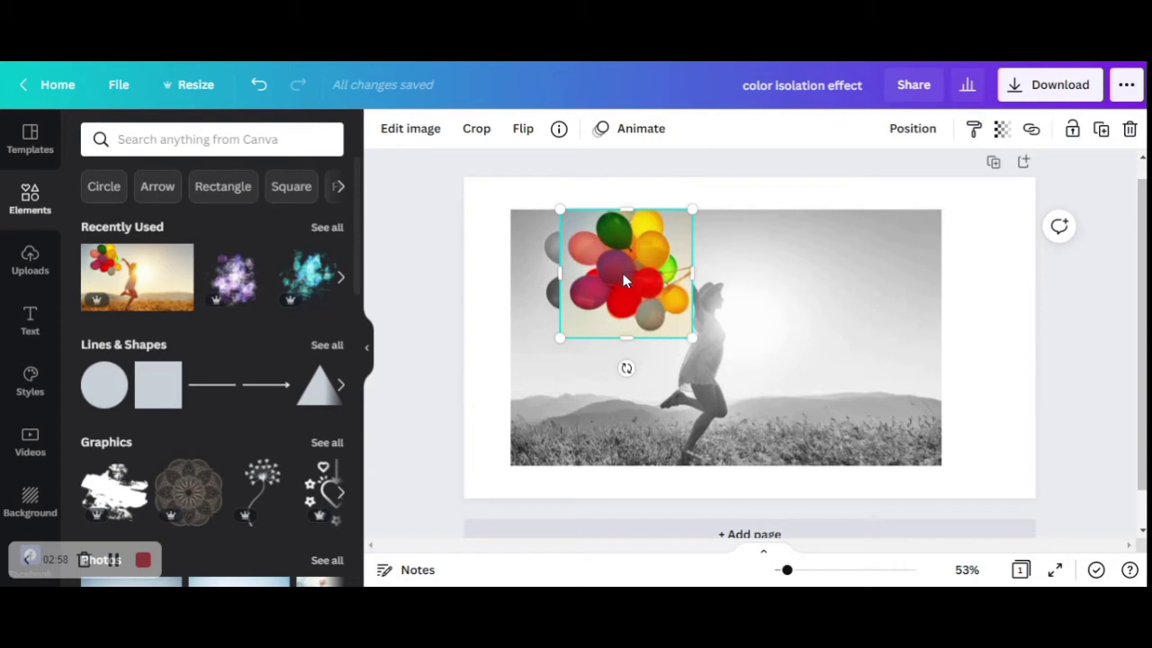
Step: Apply Background Remover to the cropped colour balloon image
click(411, 130)
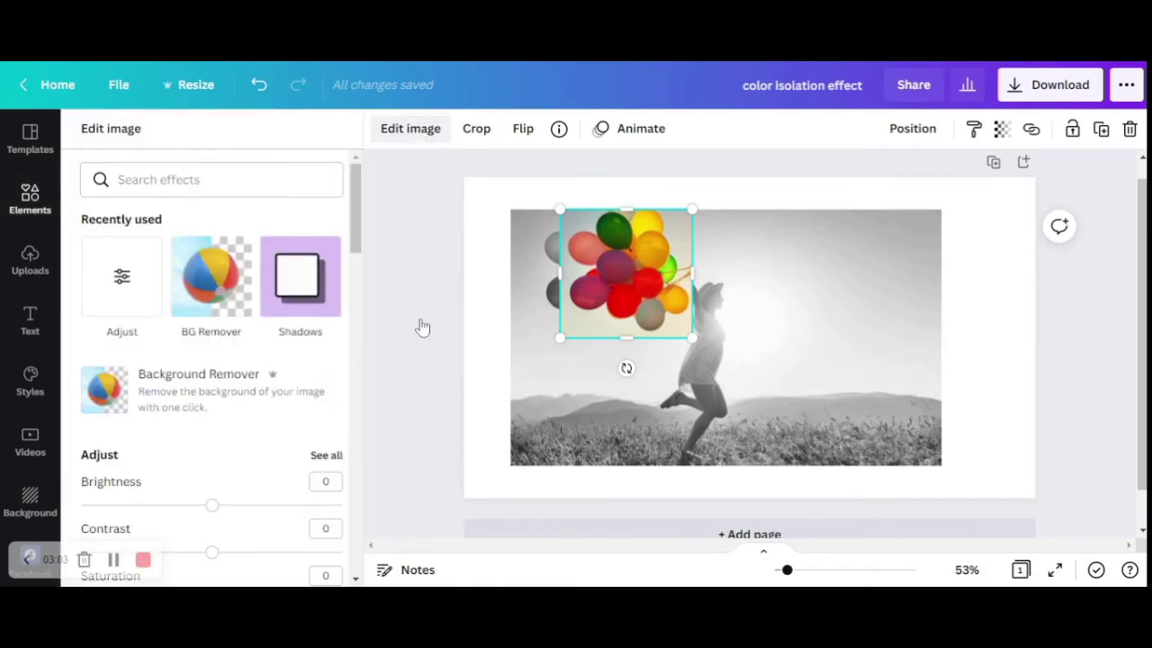
click(228, 387)
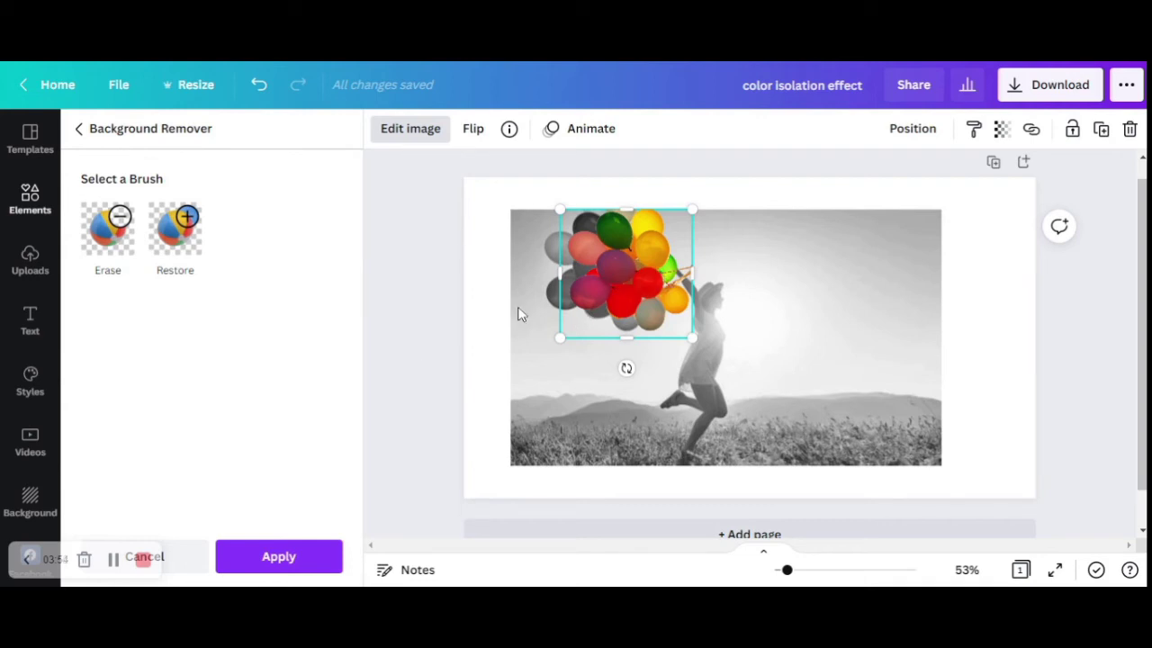
click(286, 552)
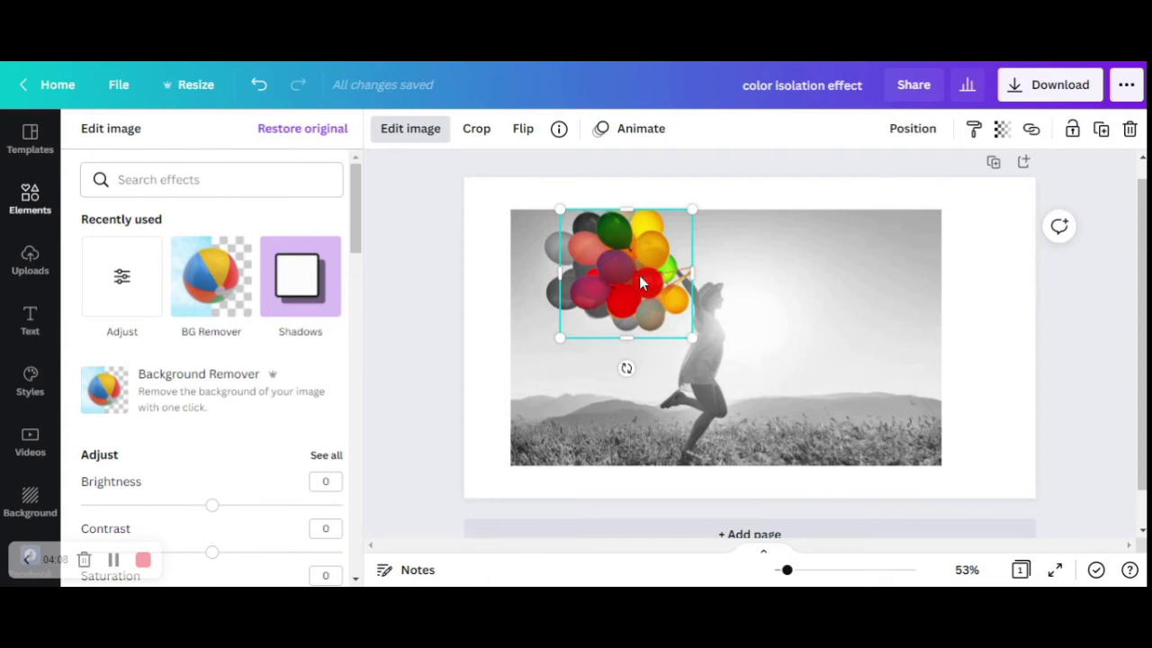
Step: Nudge the balloon cut-out left so it sits exactly over the grey balloons
drag(639, 280, 619, 274)
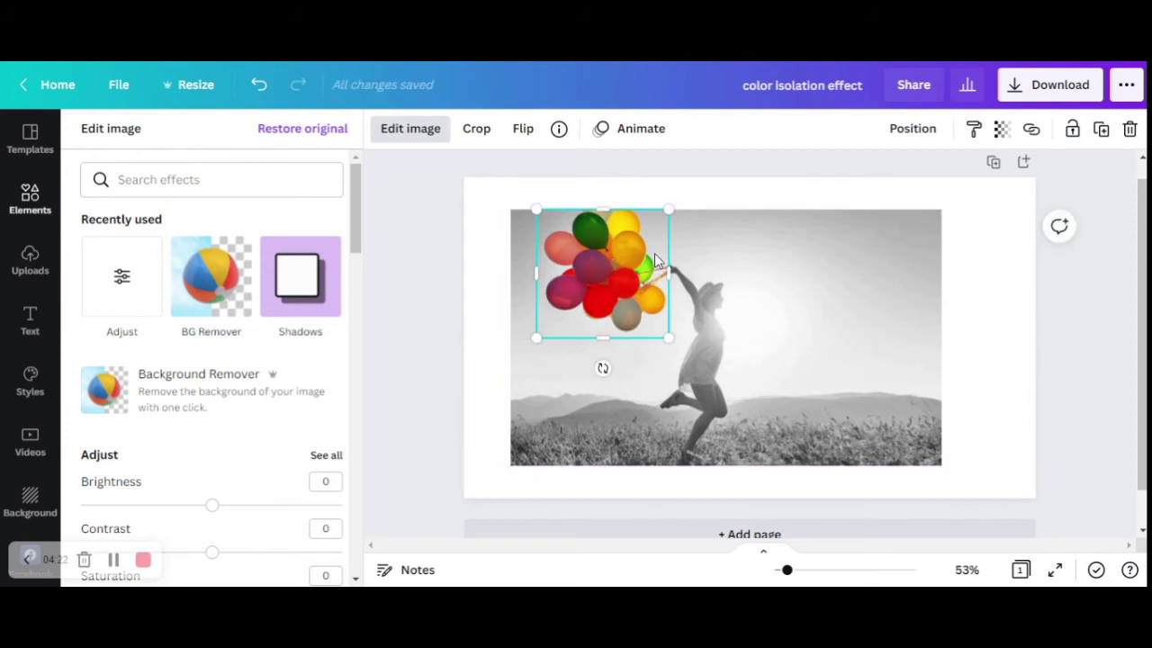
click(707, 254)
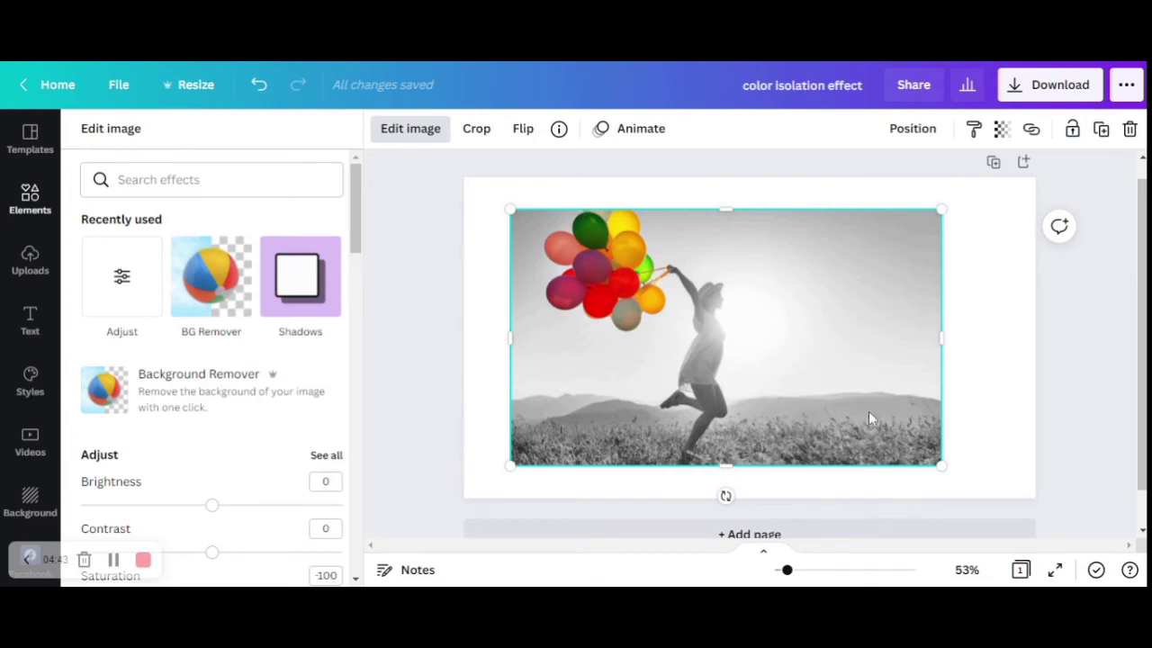
Step: Select both the black-and-white background photo and the balloon cut-out
key(Escape)
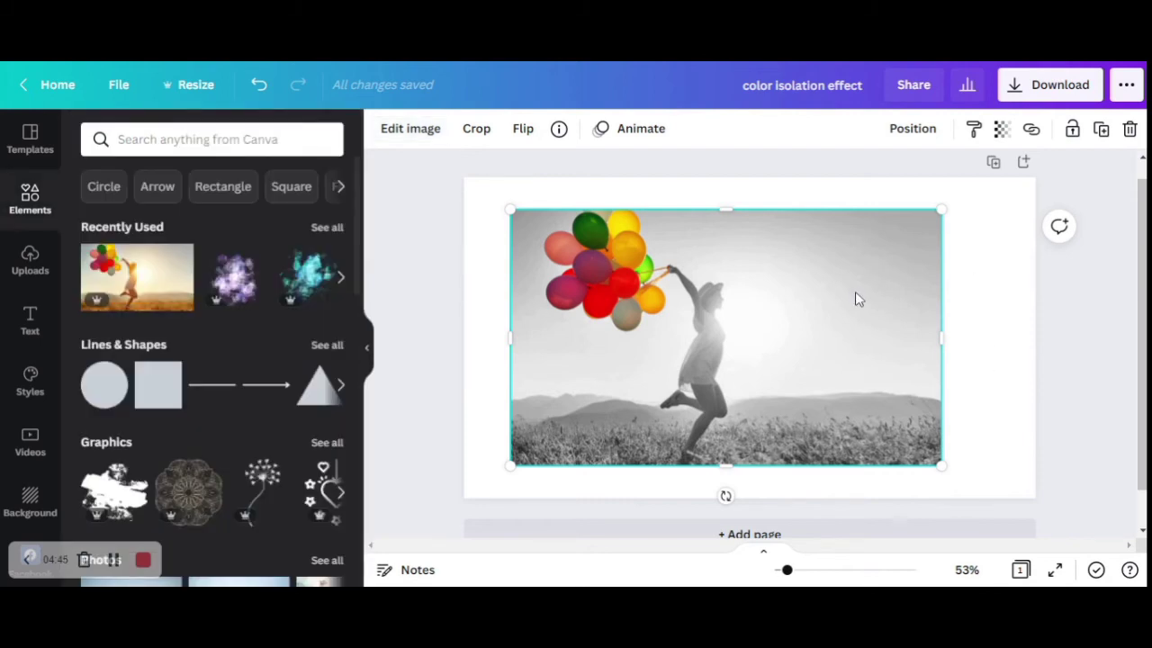
click(620, 265)
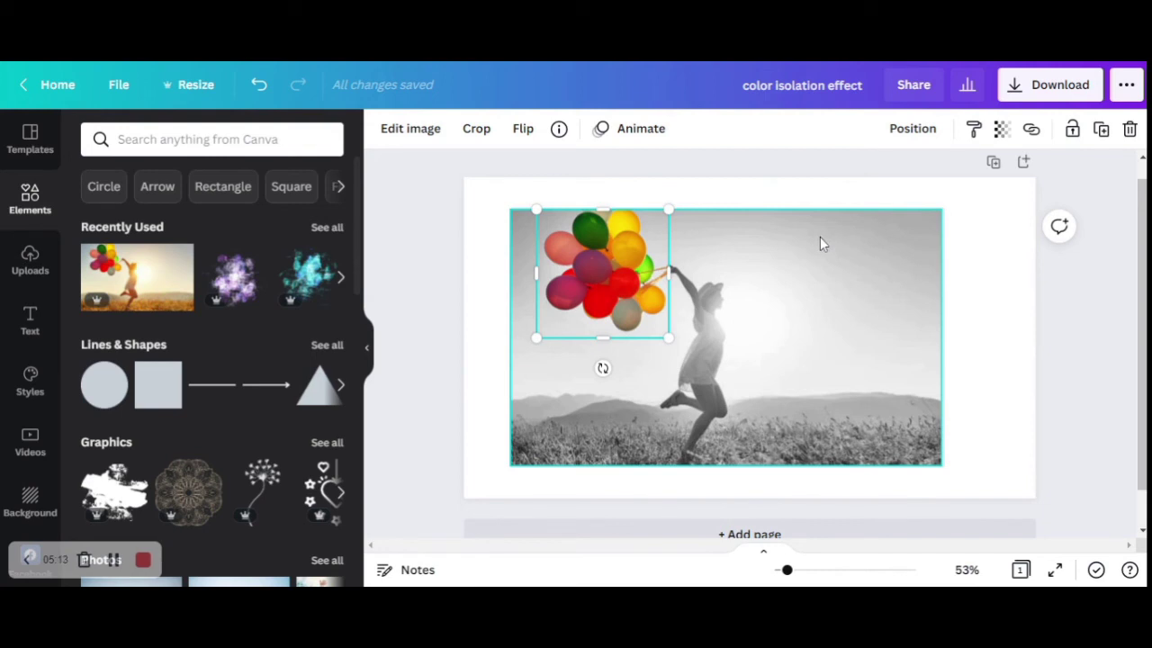
click(833, 300)
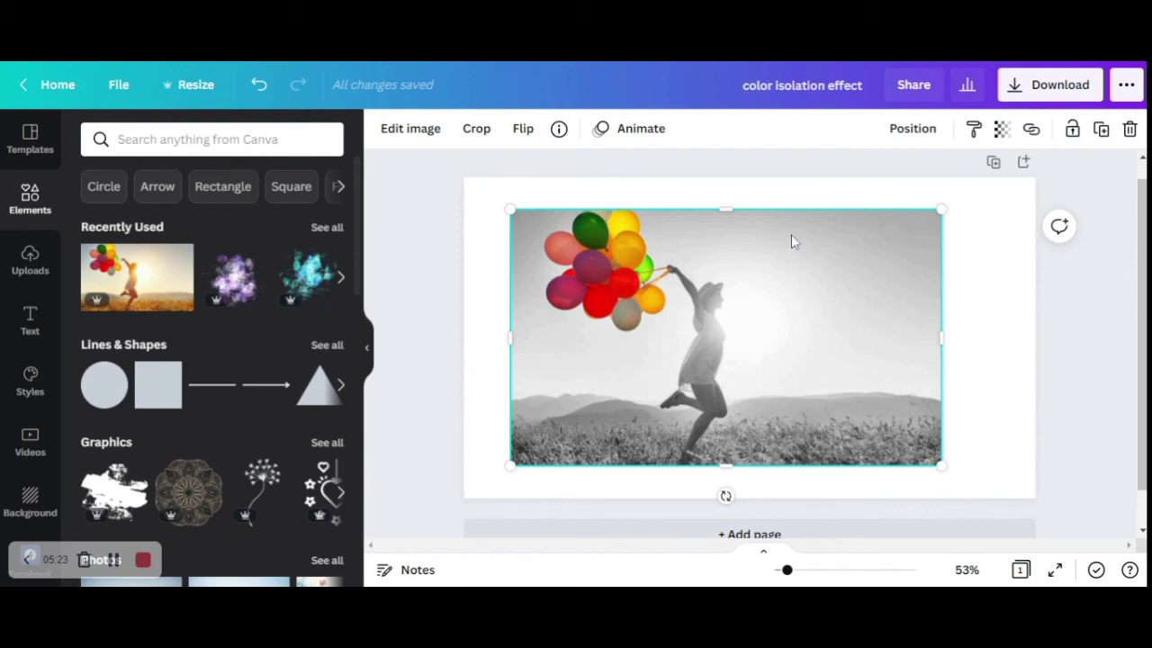
shift+click(635, 266)
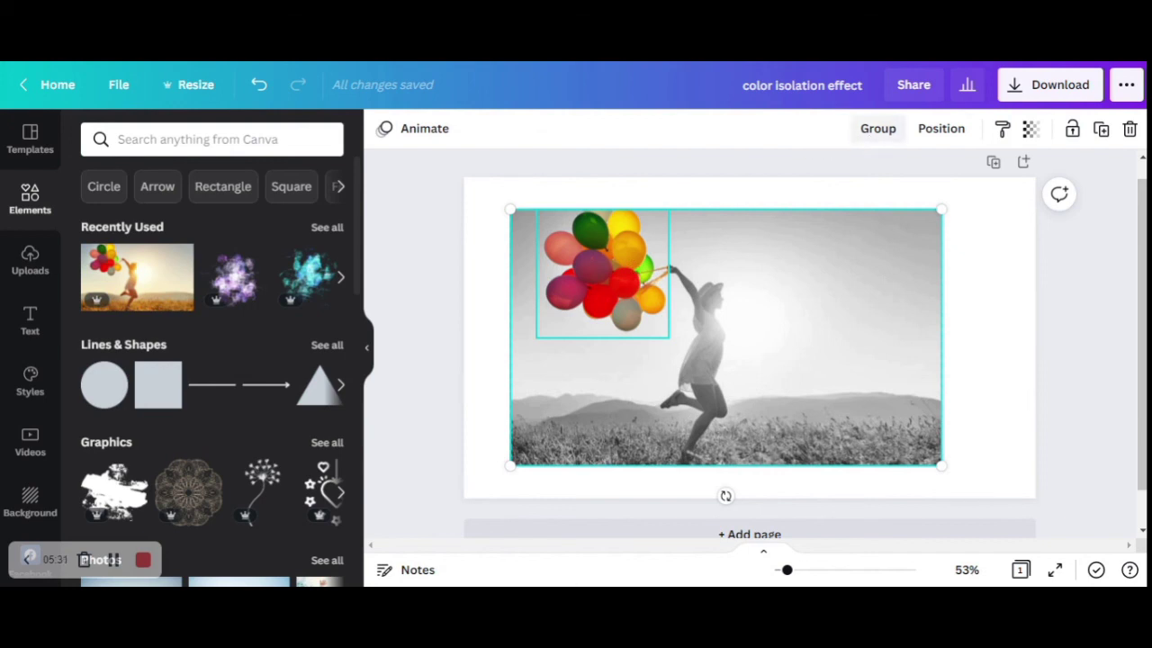
Step: Group the photo and cut-out, size the group to 966 × 576, and centre it
click(870, 132)
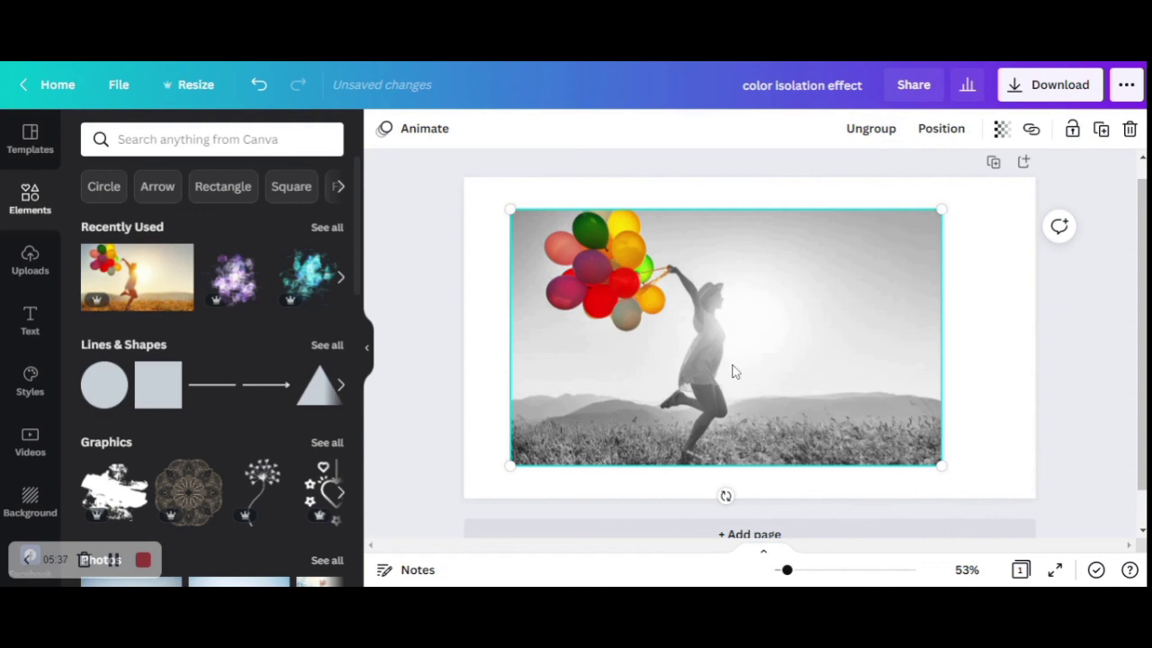
mouse_move(943, 464)
mouse_down()
mouse_move(867, 401)
mouse_move(725, 316)
mouse_move(910, 429)
mouse_move(941, 464)
mouse_up()
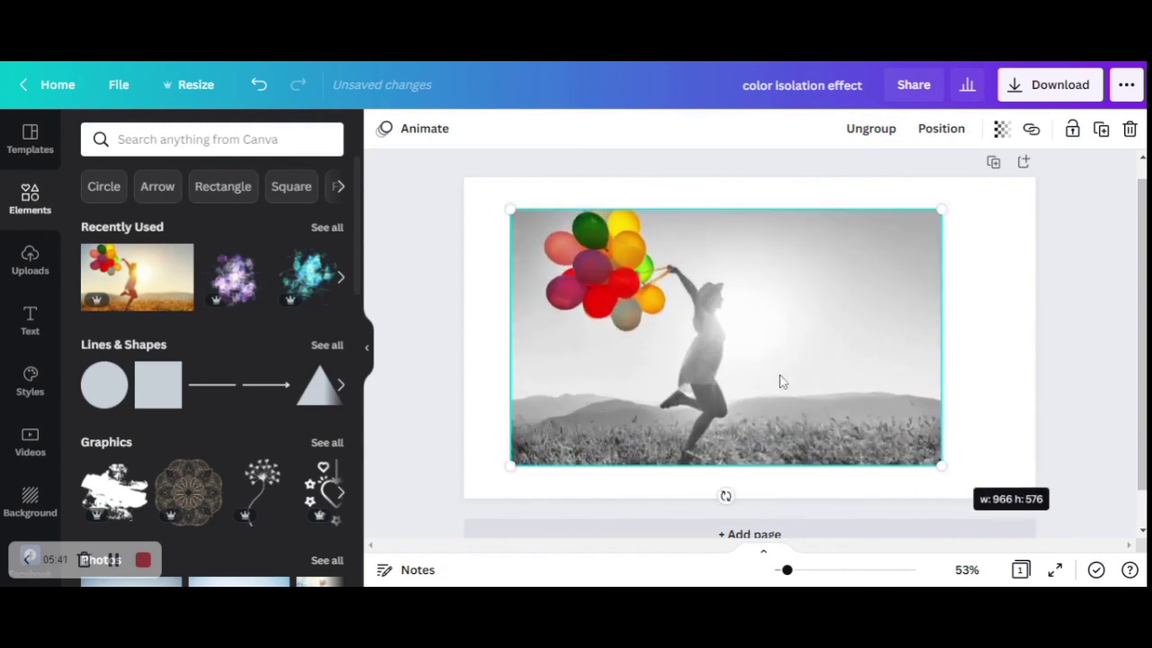
mouse_move(675, 356)
mouse_down()
mouse_move(730, 362)
mouse_move(694, 354)
mouse_move(689, 335)
mouse_move(680, 363)
mouse_move(689, 337)
mouse_move(690, 355)
mouse_up()
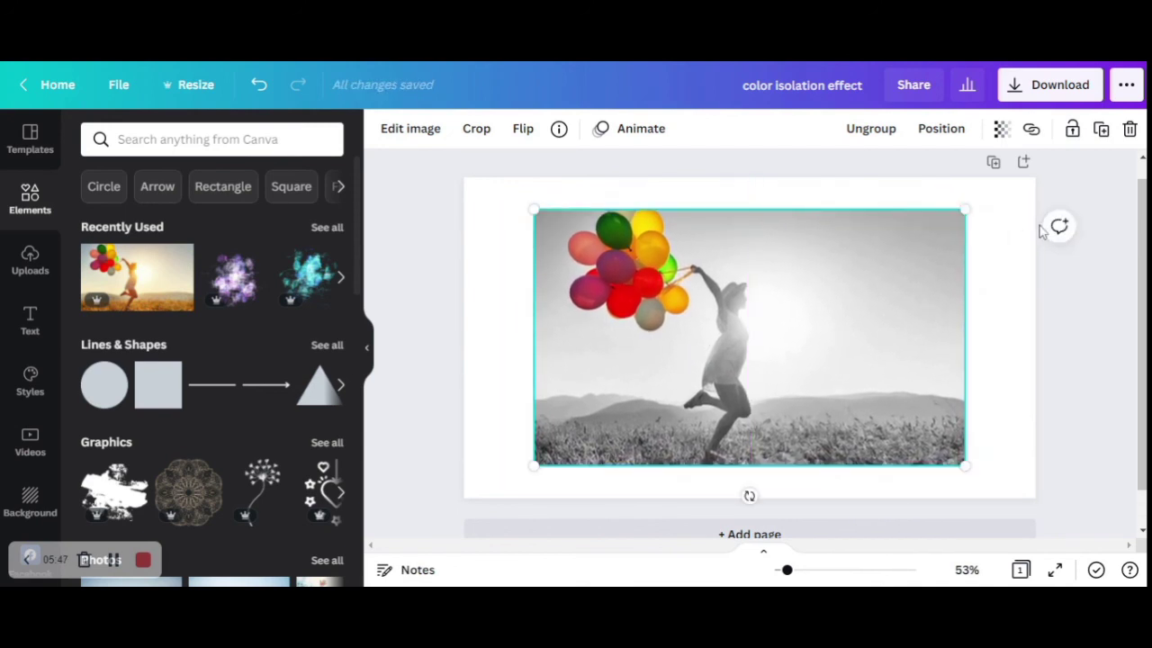
click(1009, 247)
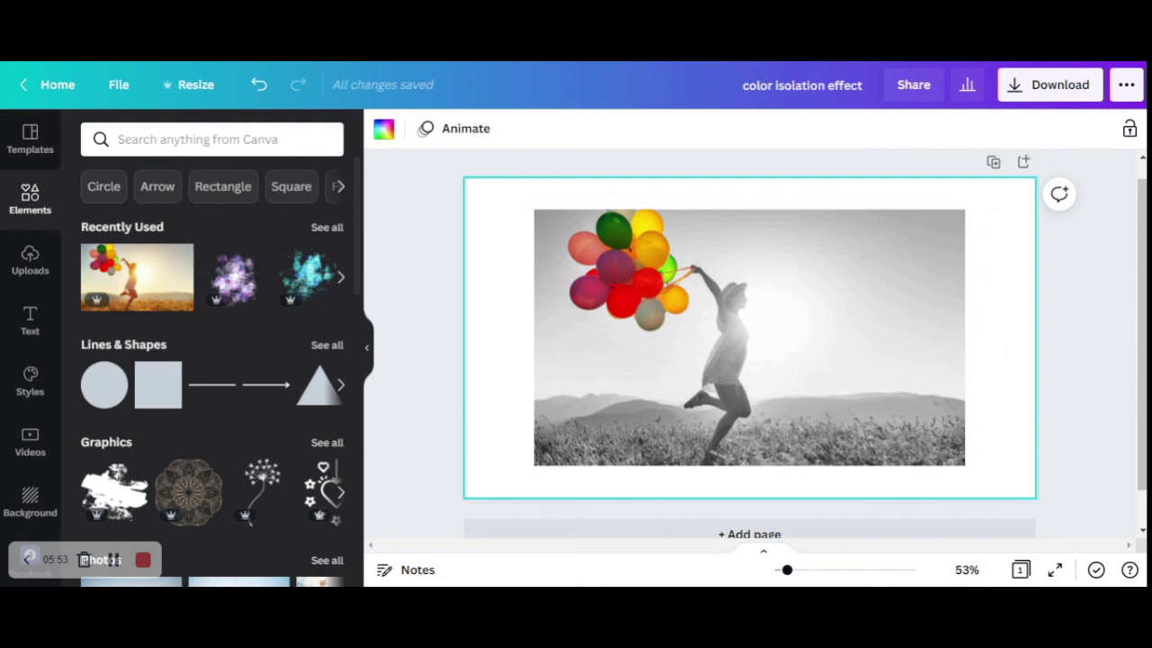
Step: Download the design as a 1280 × 720 JPG at quality 85
click(1016, 84)
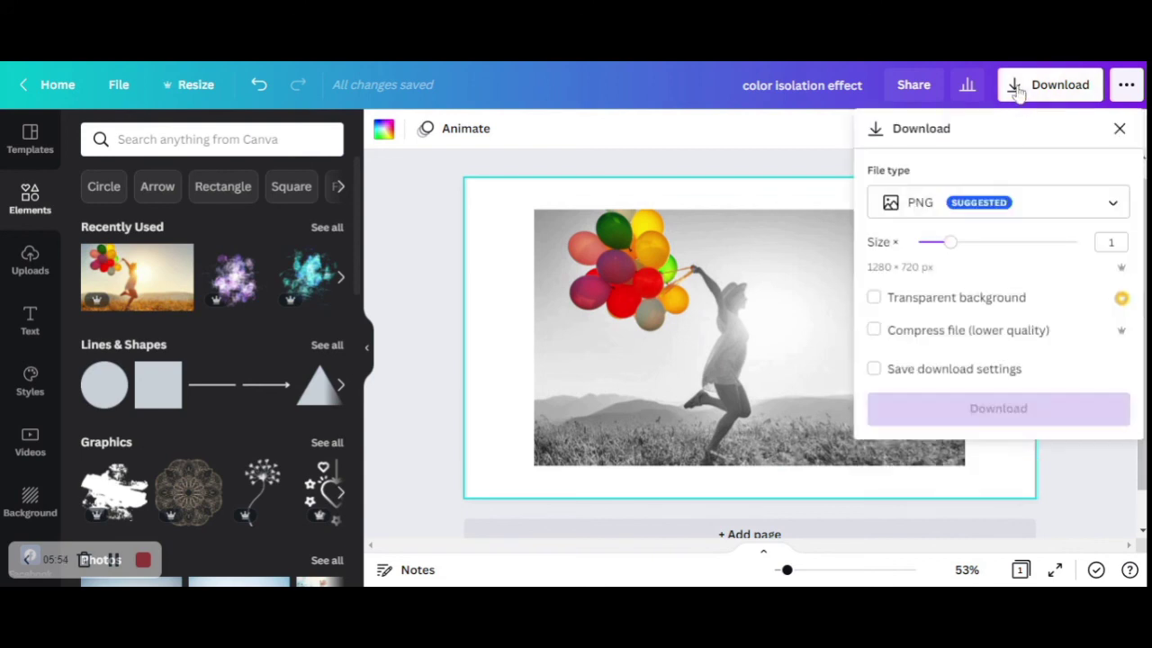
click(1018, 207)
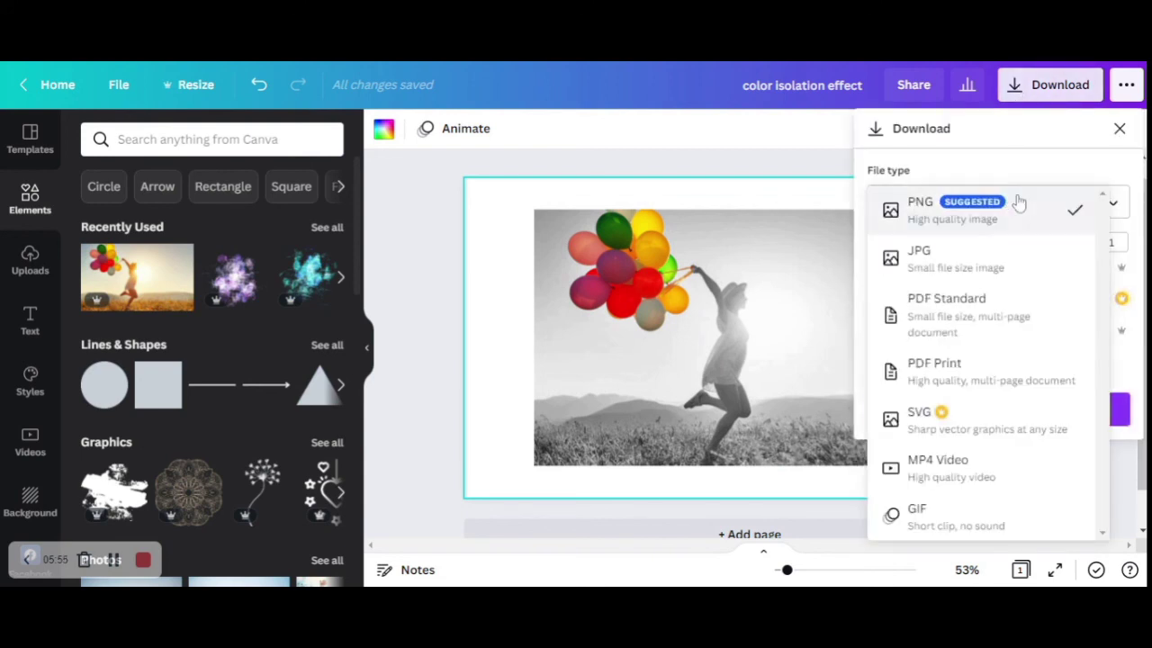
click(1001, 262)
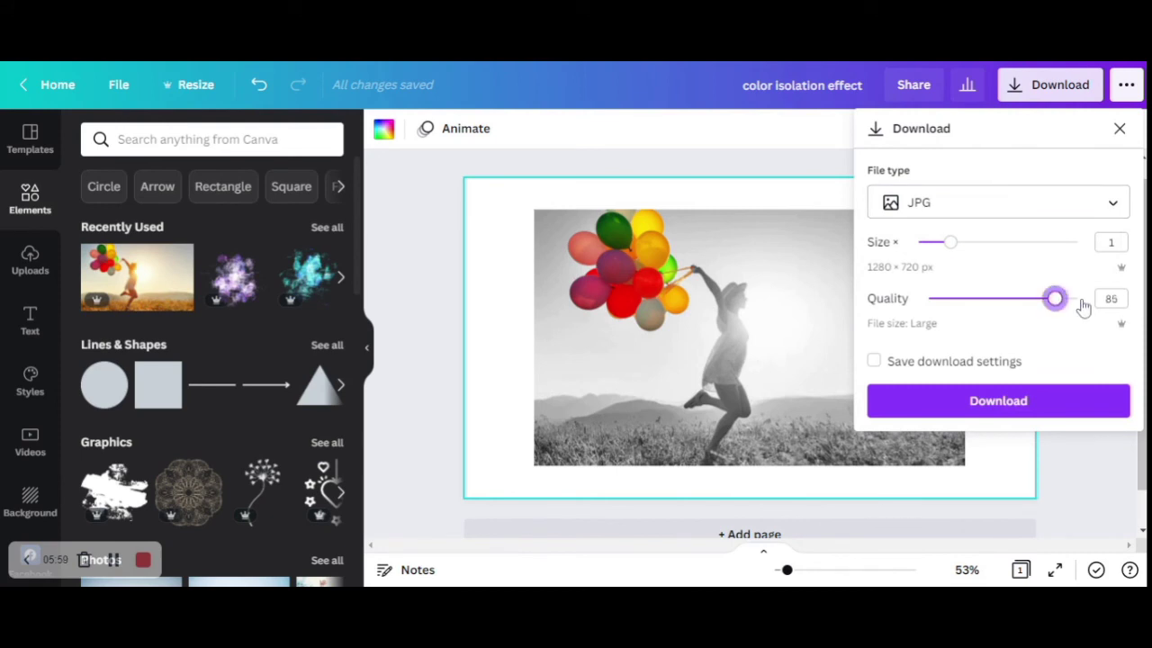
click(1079, 298)
click(1043, 400)
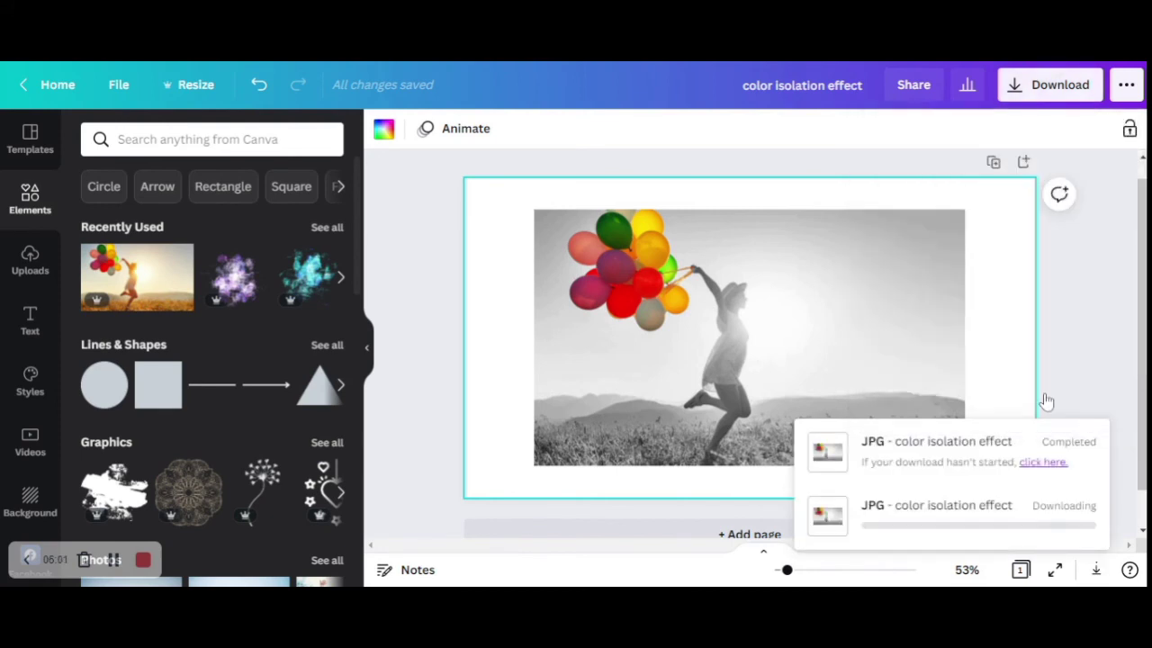